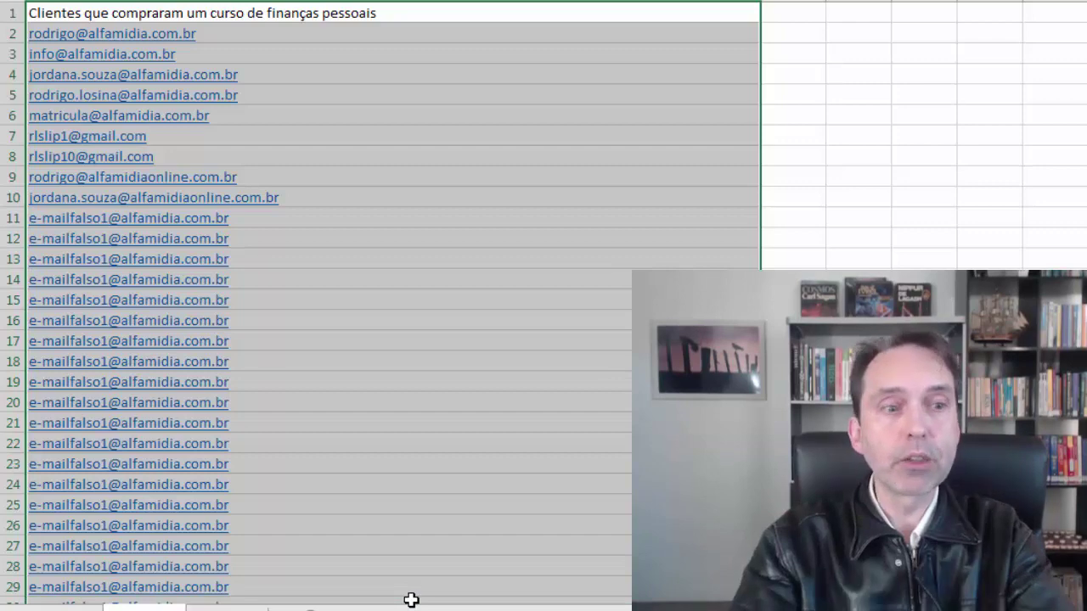
- Copy the customer e-mail list down to row 269 and switch to the Chrome window with the Facebook asset library
{"action": "left_click_drag", "start_coordinate": [411, 601], "coordinate": [383, 315]}
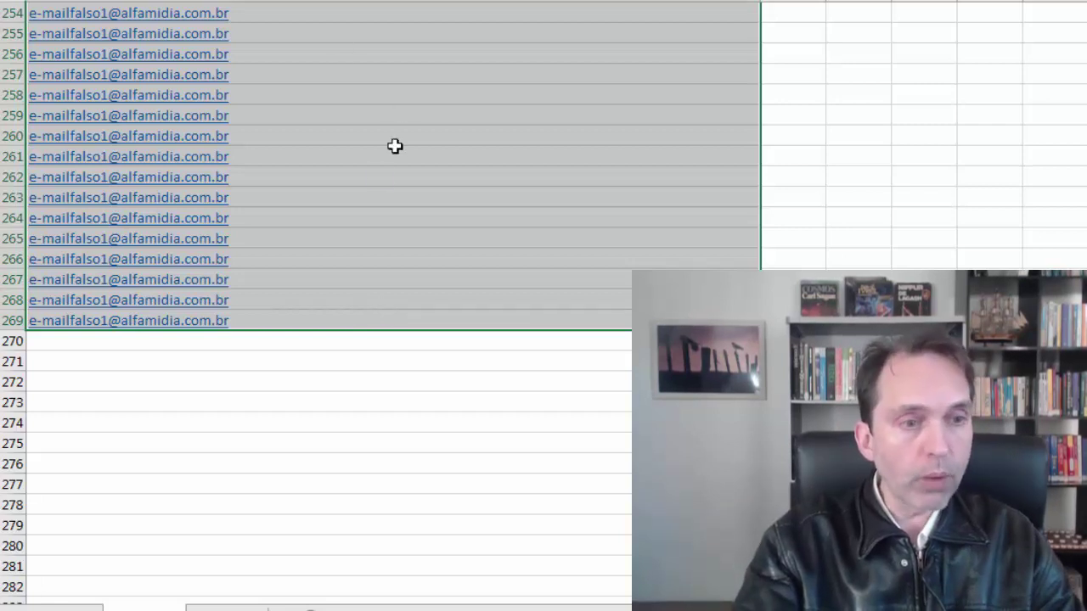
{"action": "key", "text": "ctrl+c"}
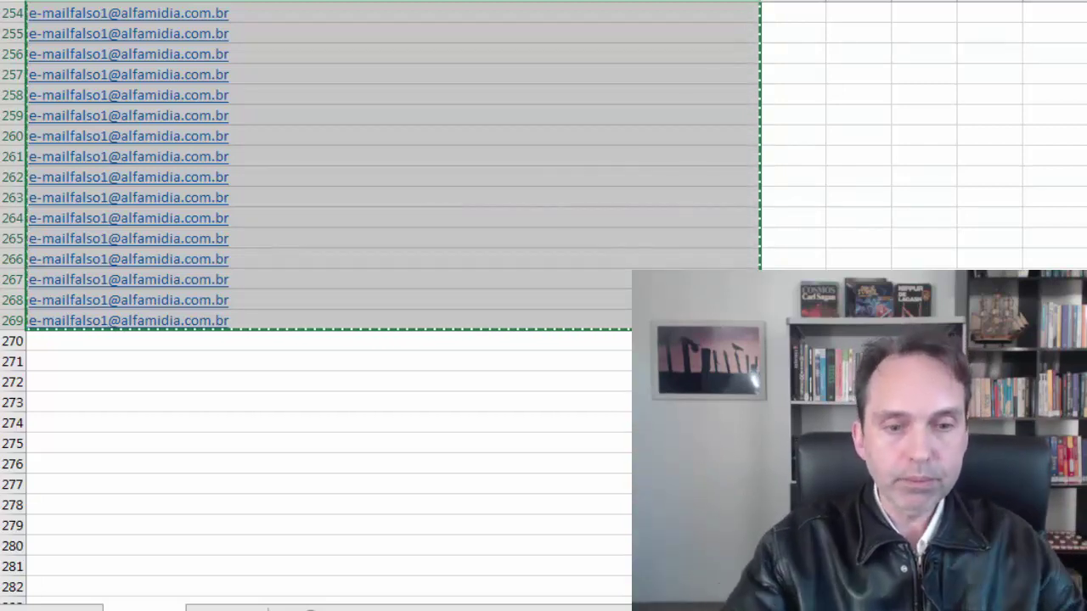
{"action": "mouse_move", "coordinate": [280, 608]}
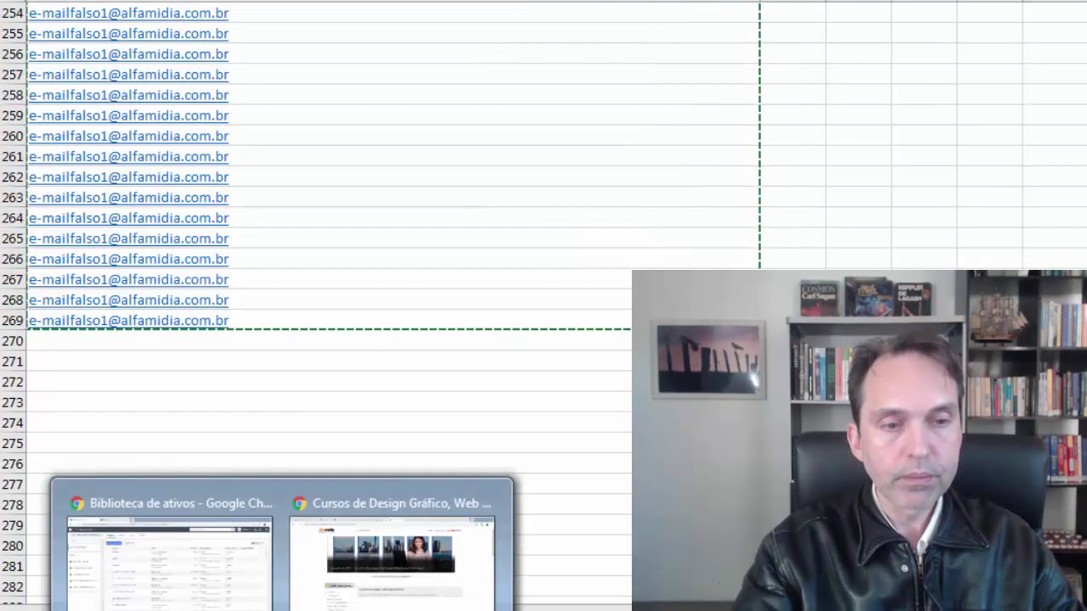
{"action": "left_click", "coordinate": [195, 563]}
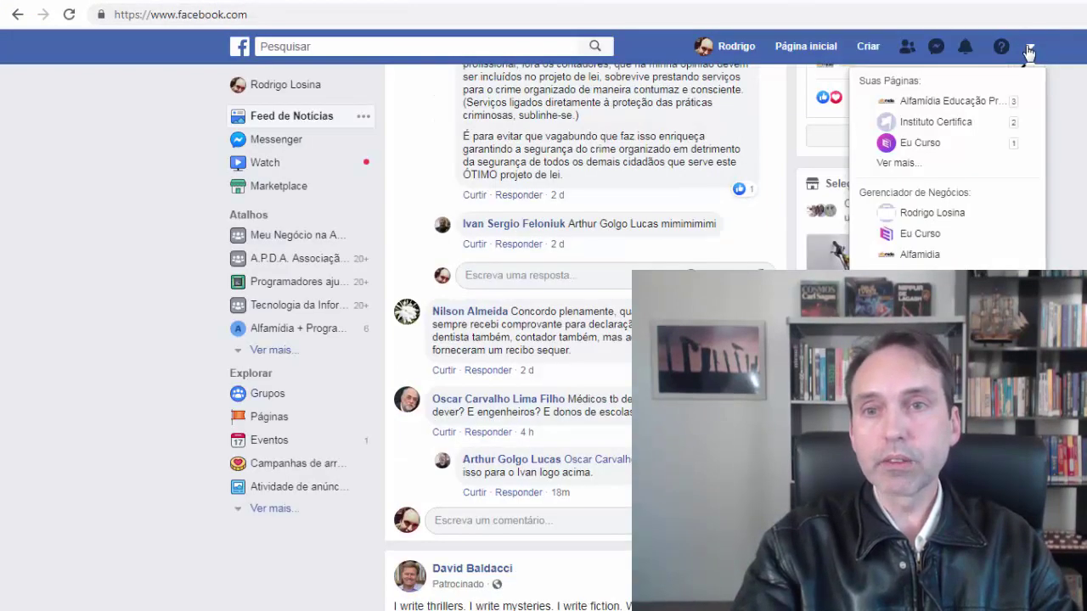
- Open the business account in Facebook Business Manager and go to its Públicos asset library
{"action": "left_click", "coordinate": [1029, 49]}
{"action": "left_click", "coordinate": [1028, 49]}
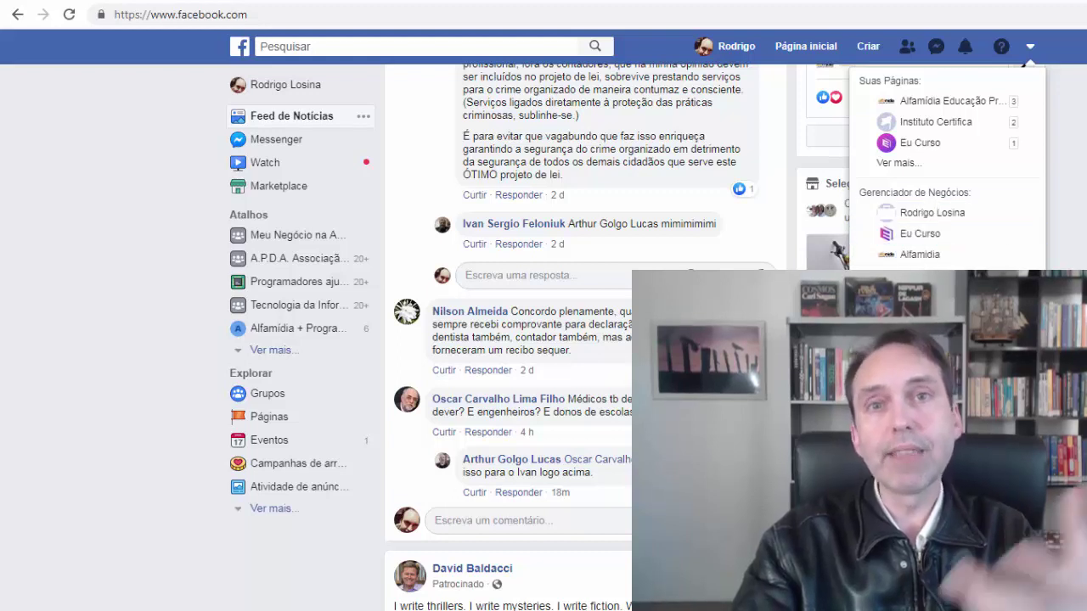
{"action": "left_click", "coordinate": [935, 212]}
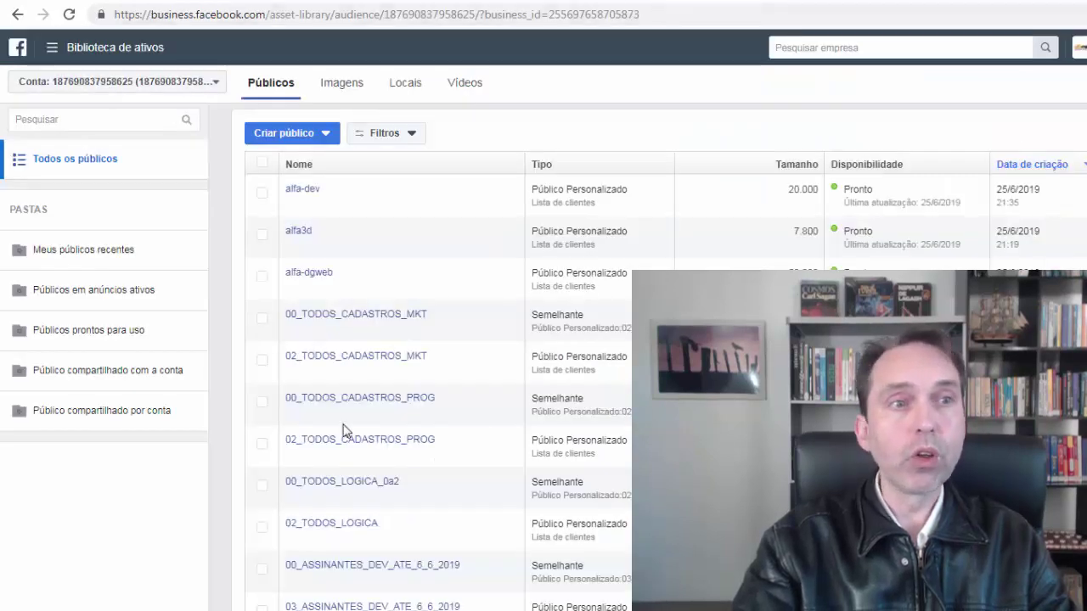
{"action": "left_click", "coordinate": [71, 50]}
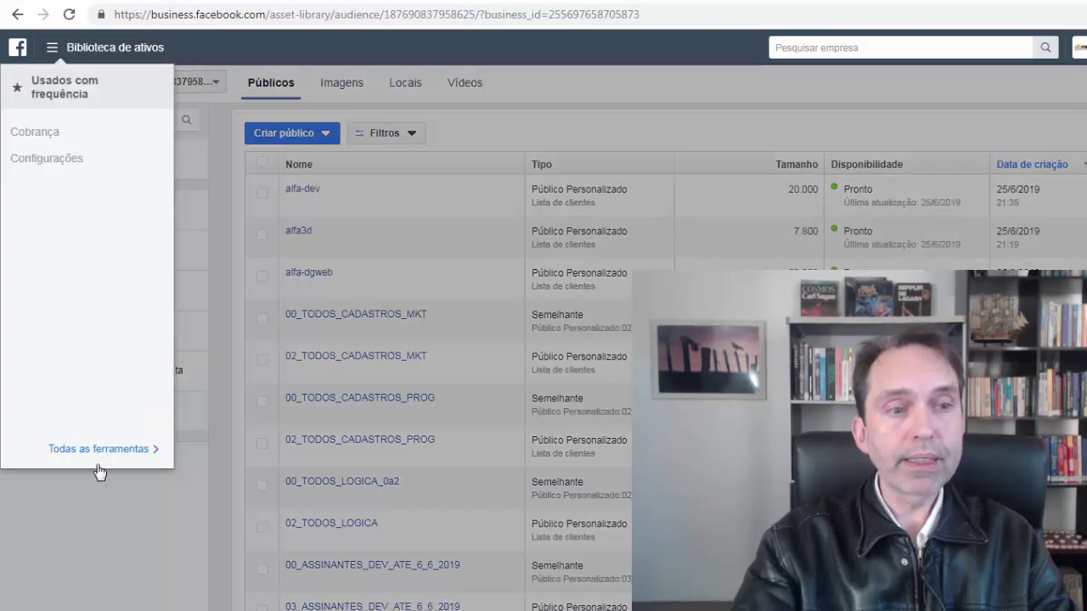
{"action": "mouse_move", "coordinate": [110, 456]}
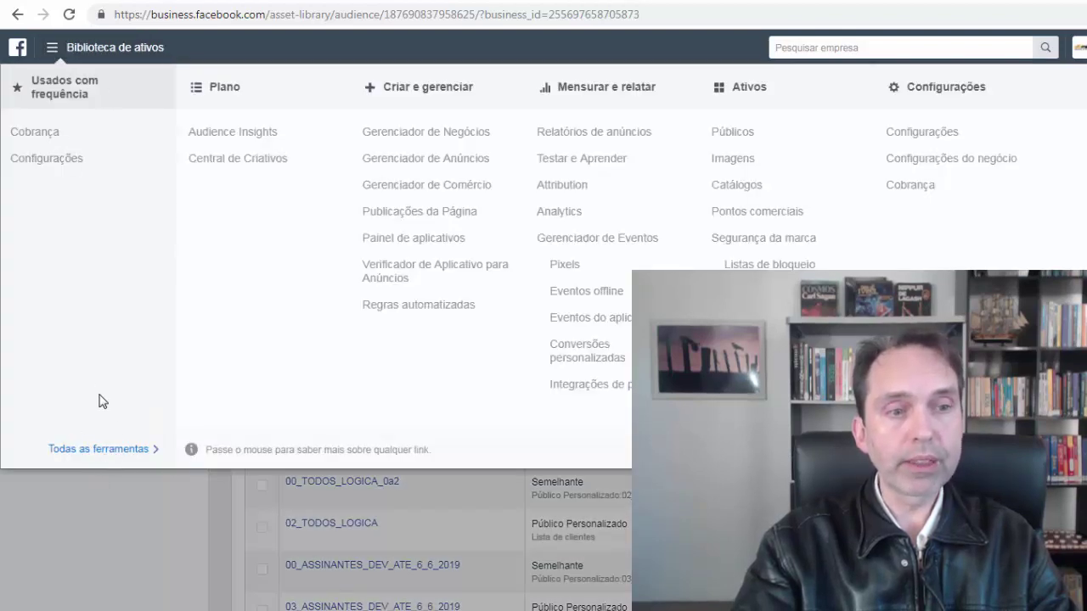
{"action": "left_click", "coordinate": [732, 134]}
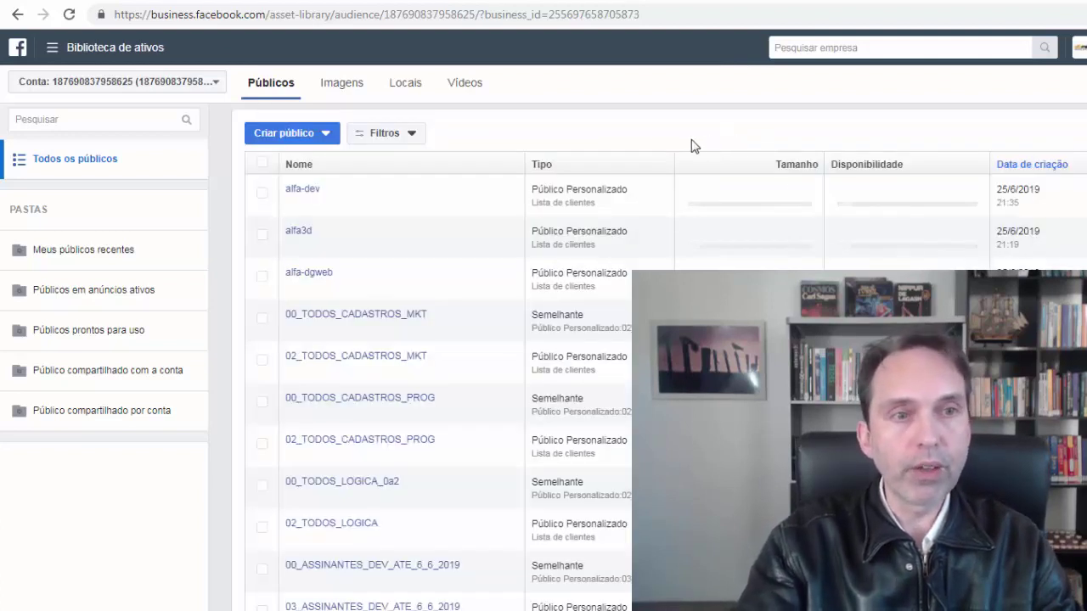
- Start a Público Personalizado from a customer list, using a file that does not include LTV
{"action": "left_click", "coordinate": [326, 135]}
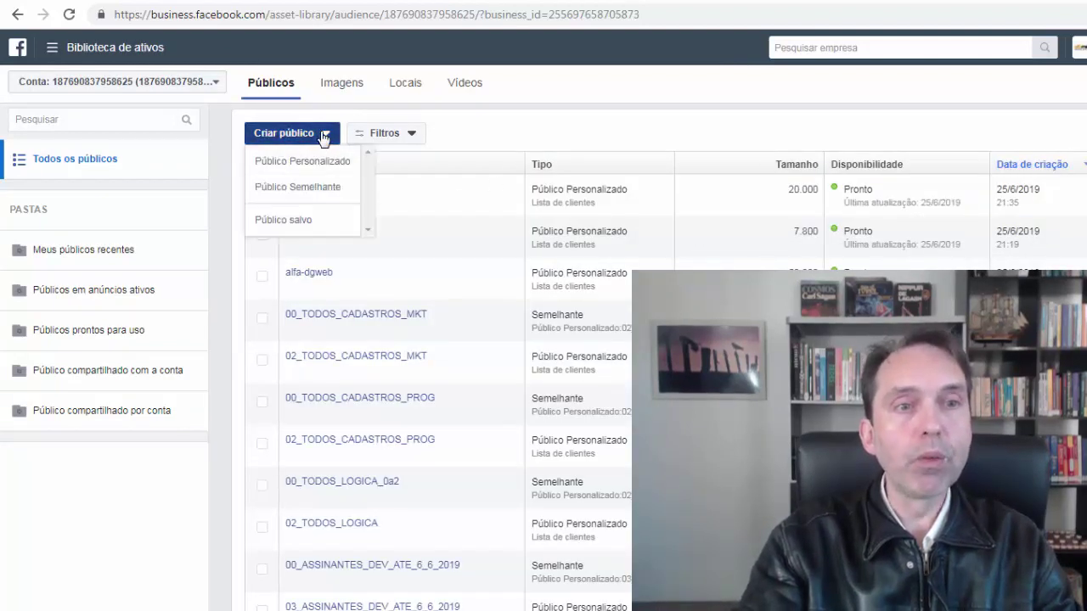
{"action": "left_click", "coordinate": [303, 161]}
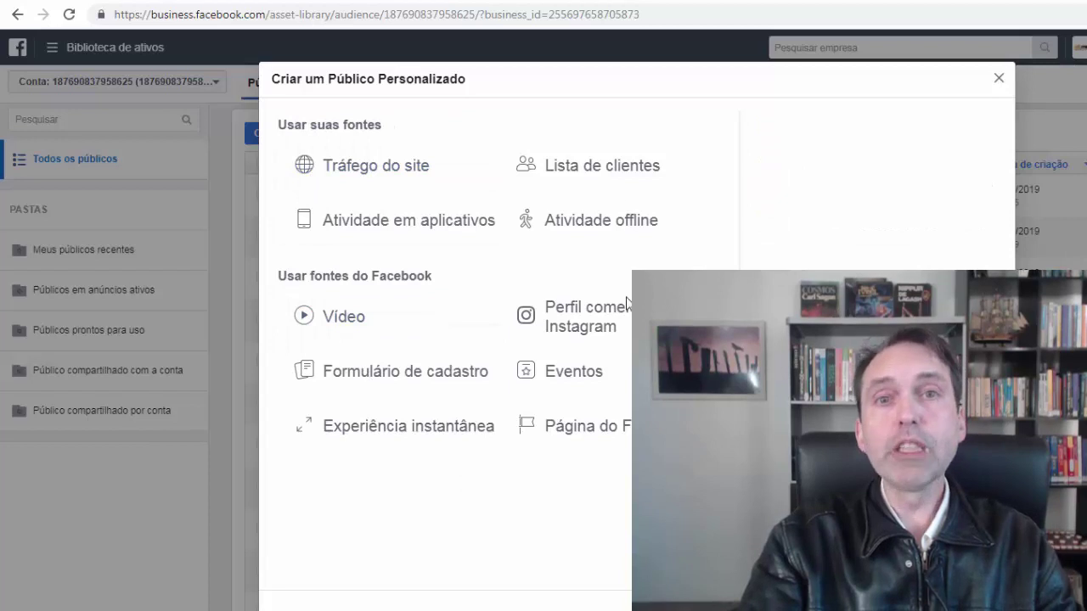
{"action": "left_click", "coordinate": [613, 172]}
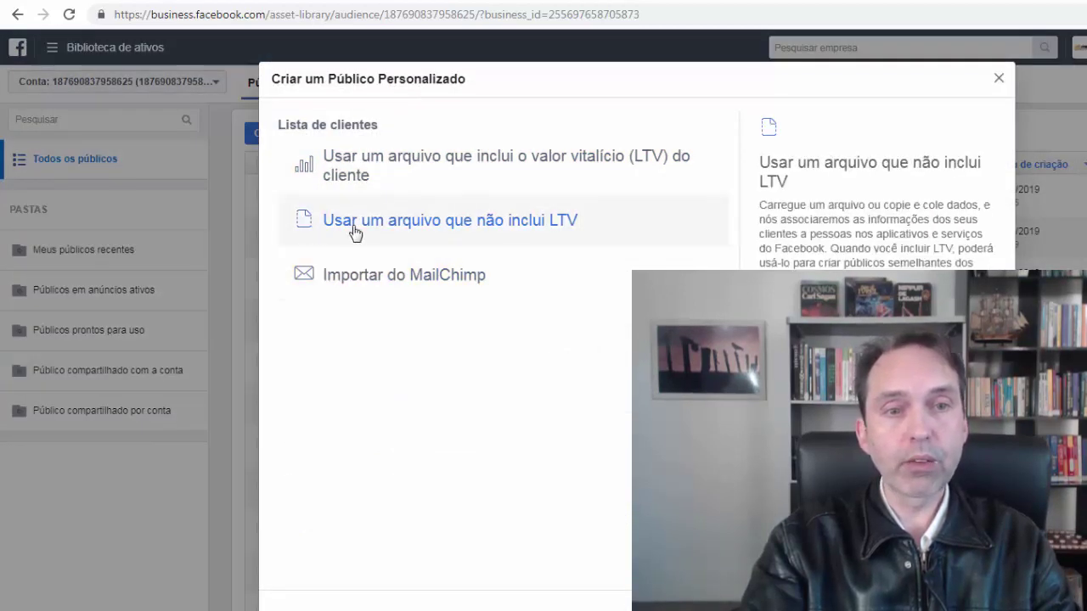
{"action": "left_click", "coordinate": [494, 228]}
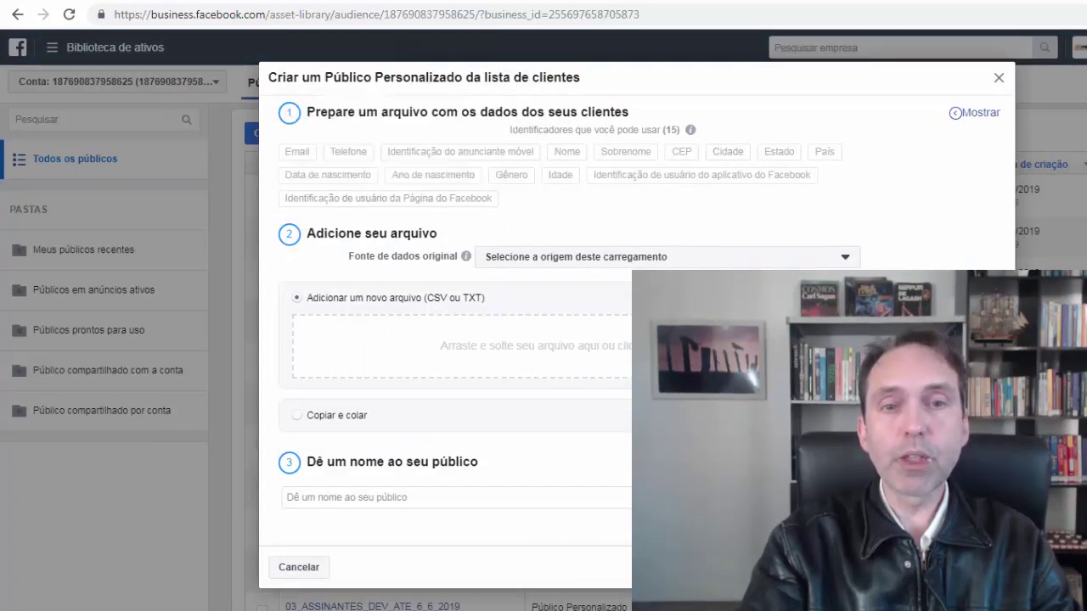
- Set the original data source to Diretamente de clientes and paste the copied e-mail list as the audience data
{"action": "left_click", "coordinate": [846, 258]}
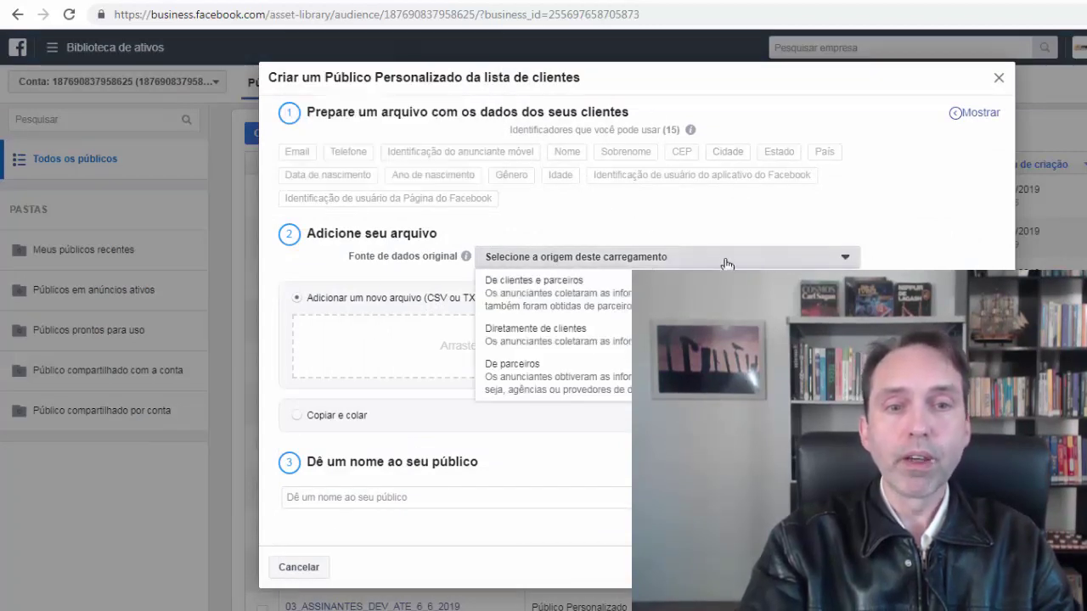
{"action": "left_click", "coordinate": [552, 332]}
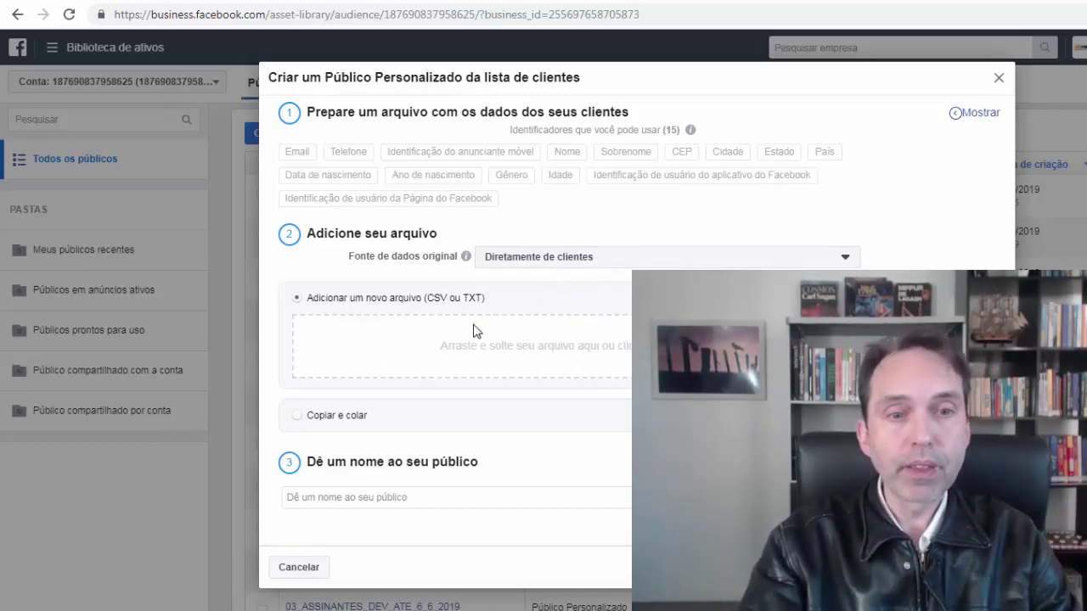
{"action": "left_click", "coordinate": [298, 418]}
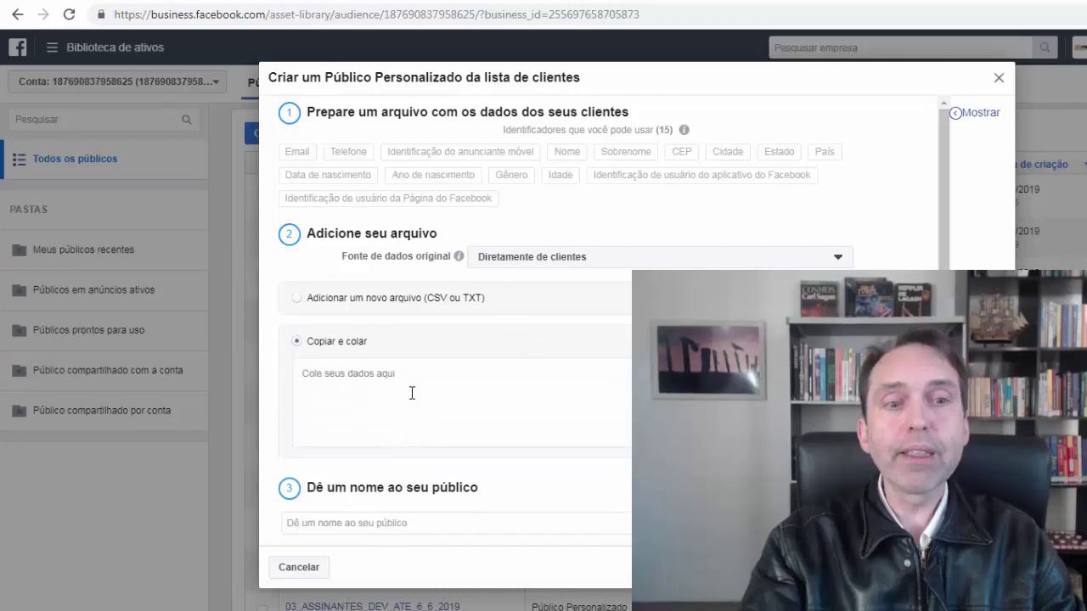
{"action": "left_click", "coordinate": [403, 369]}
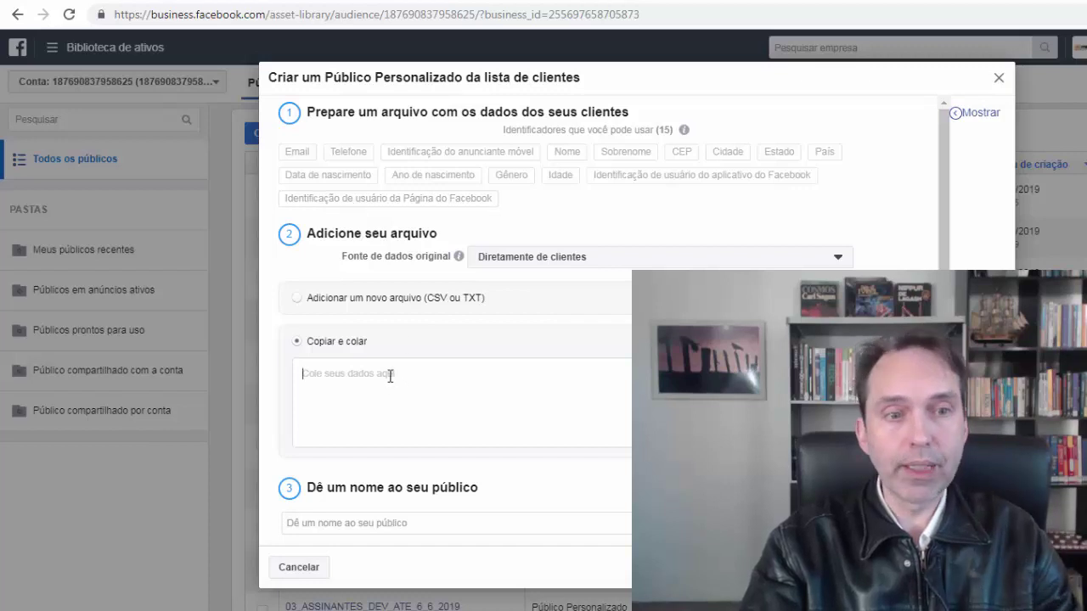
{"action": "key", "text": "ctrl+v"}
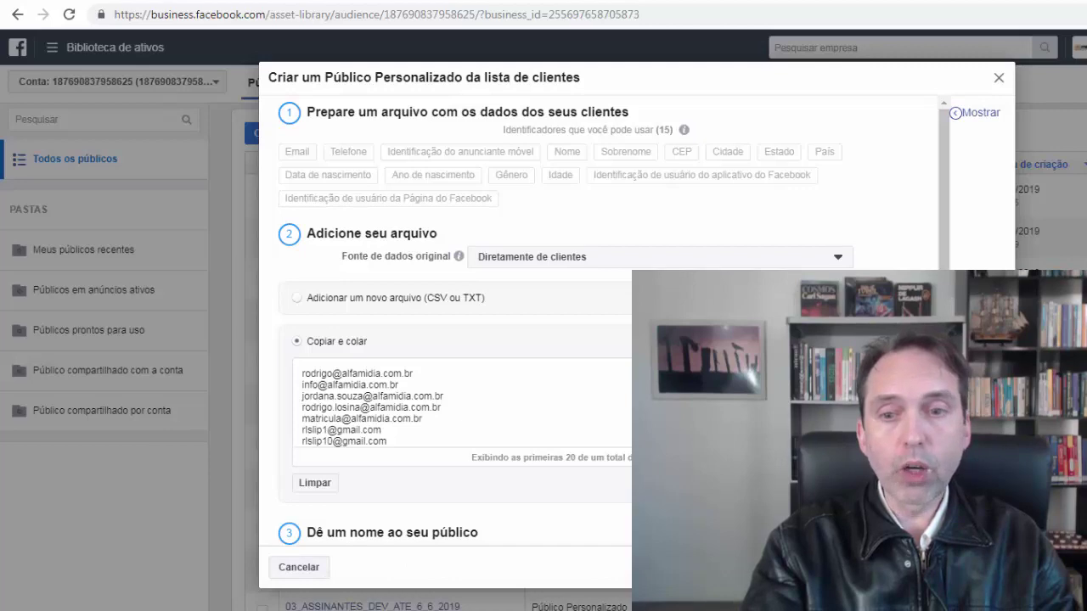
- Name the custom audience Clientes-que-compraram-curso-financas in place of the default name
{"action": "scroll", "coordinate": [494, 485], "scroll_direction": "down", "scroll_amount": 1}
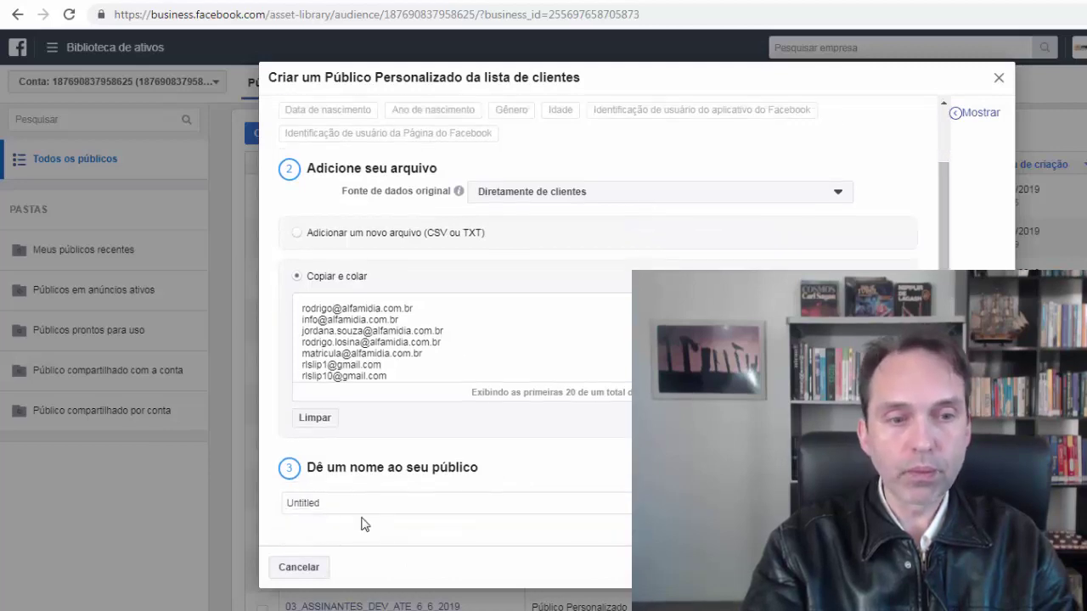
{"action": "left_click", "coordinate": [359, 504]}
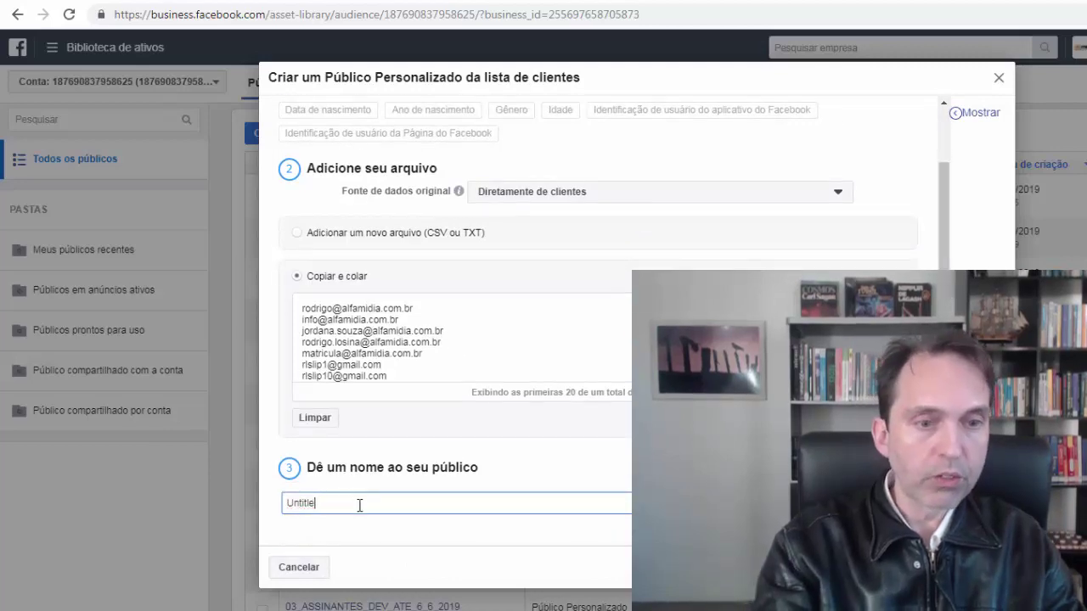
{"action": "key", "text": "BackSpace"}
{"action": "key", "text": "BackSpace"}
{"action": "key", "text": "BackSpace"}
{"action": "key", "text": "BackSpace"}
{"action": "key", "text": "BackSpace"}
{"action": "key", "text": "BackSpace"}
{"action": "key", "text": "BackSpace"}
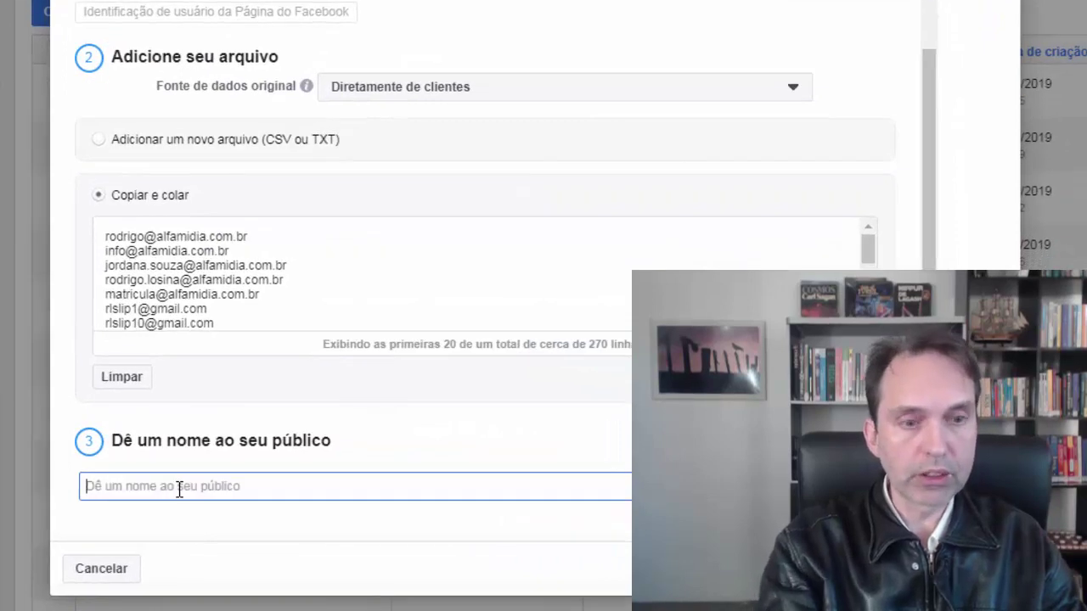
{"action": "type", "text": "Clientes-q"}
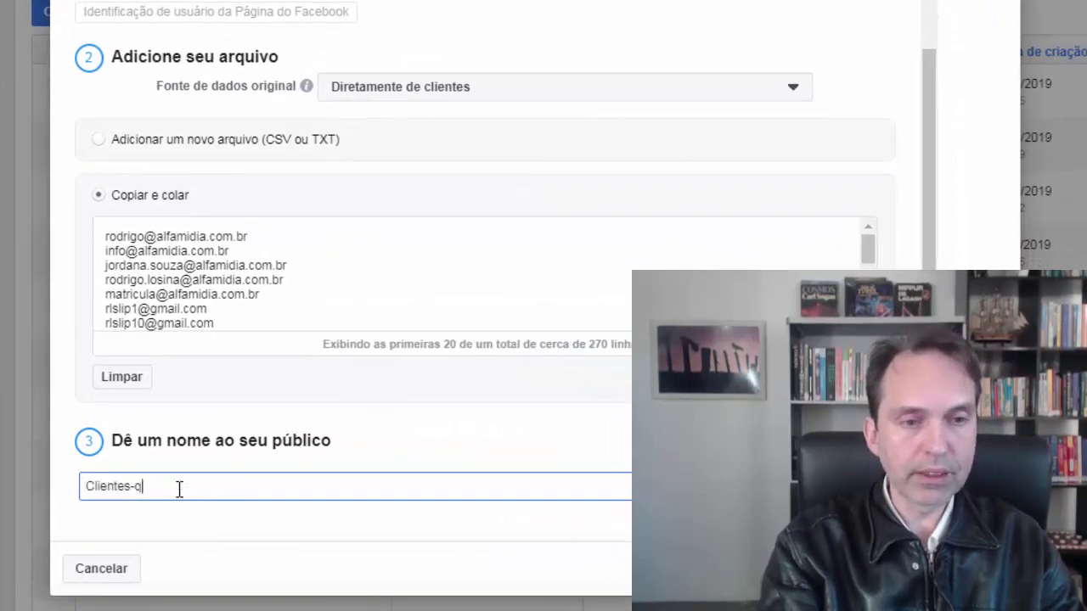
{"action": "type", "text": "ue-compraram"}
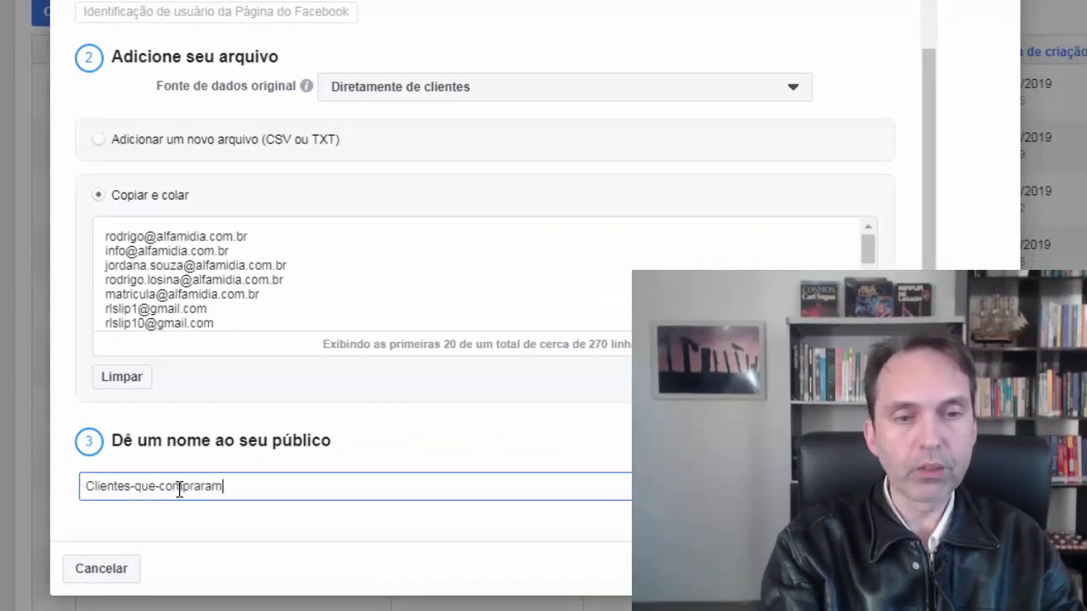
{"action": "type", "text": "-curso-financas"}
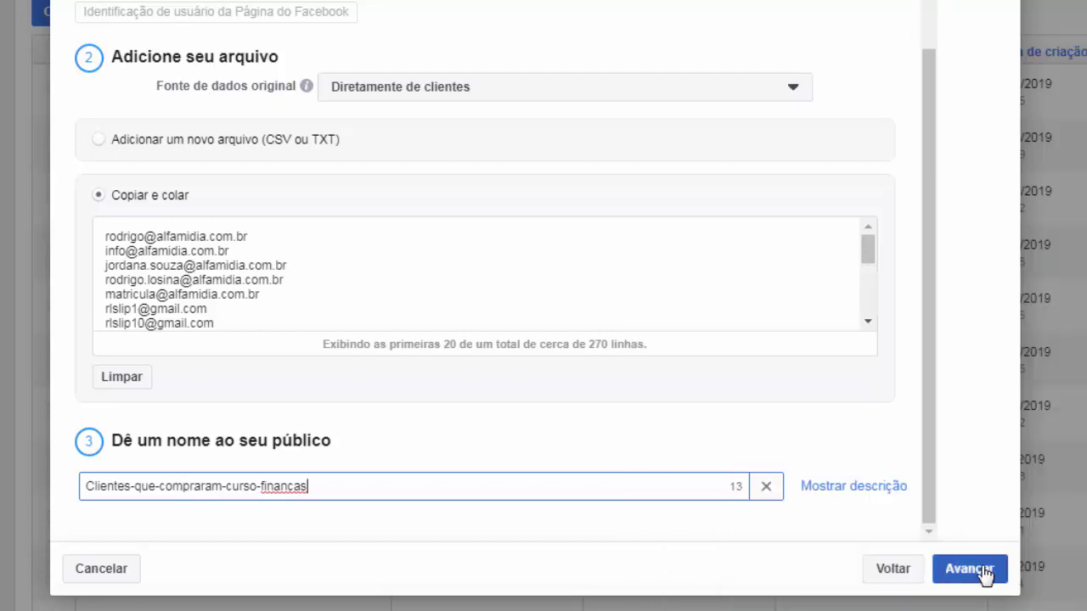
- Upload the list with its column mapped as Email, create the custom audience and finish the setup
{"action": "left_click", "coordinate": [981, 573]}
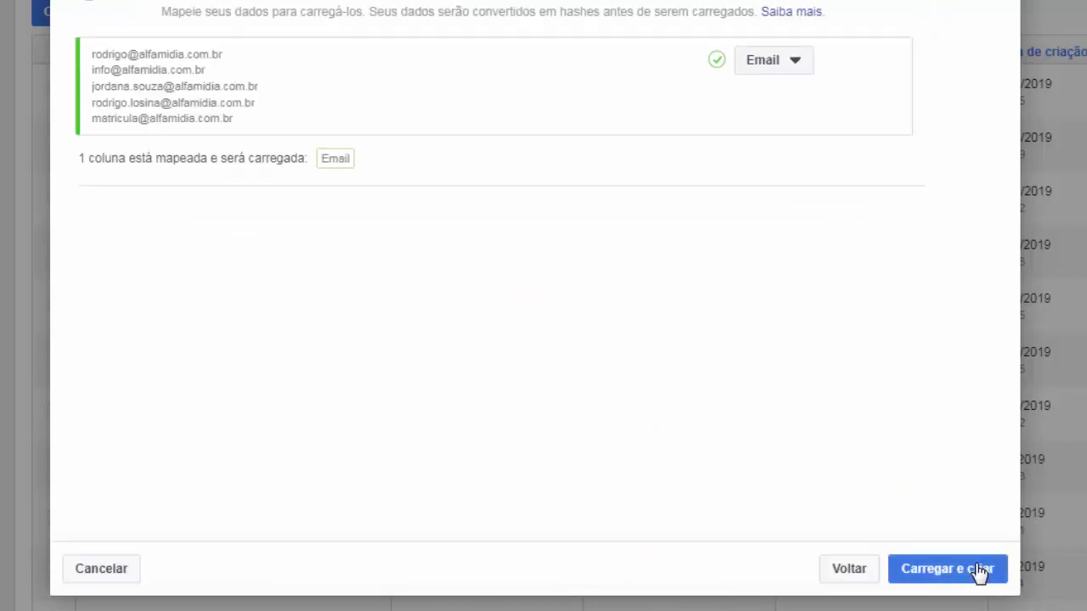
{"action": "left_click", "coordinate": [955, 575]}
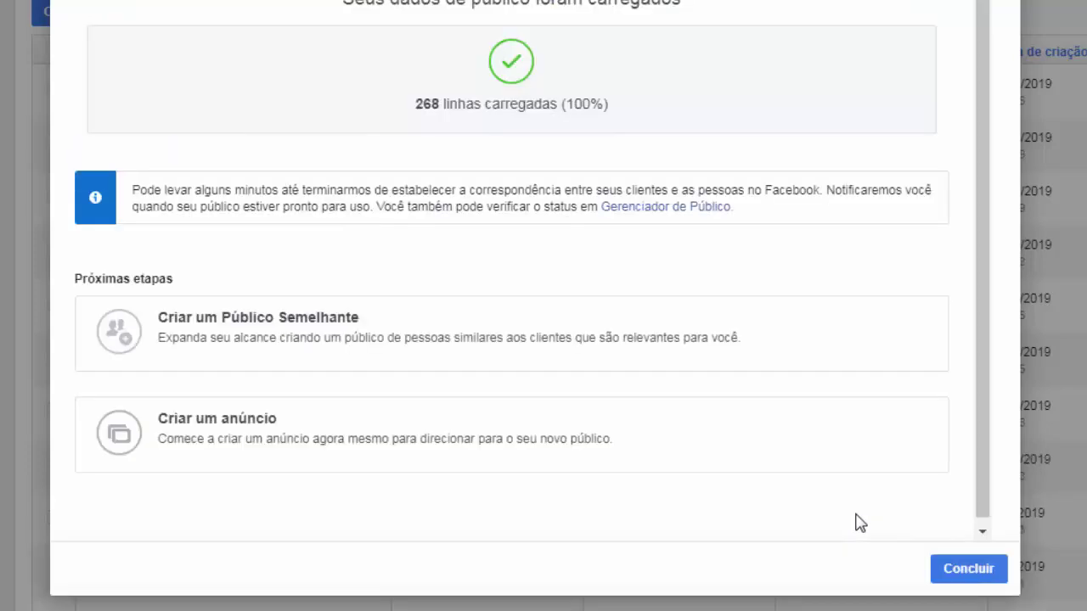
{"action": "left_click", "coordinate": [964, 575]}
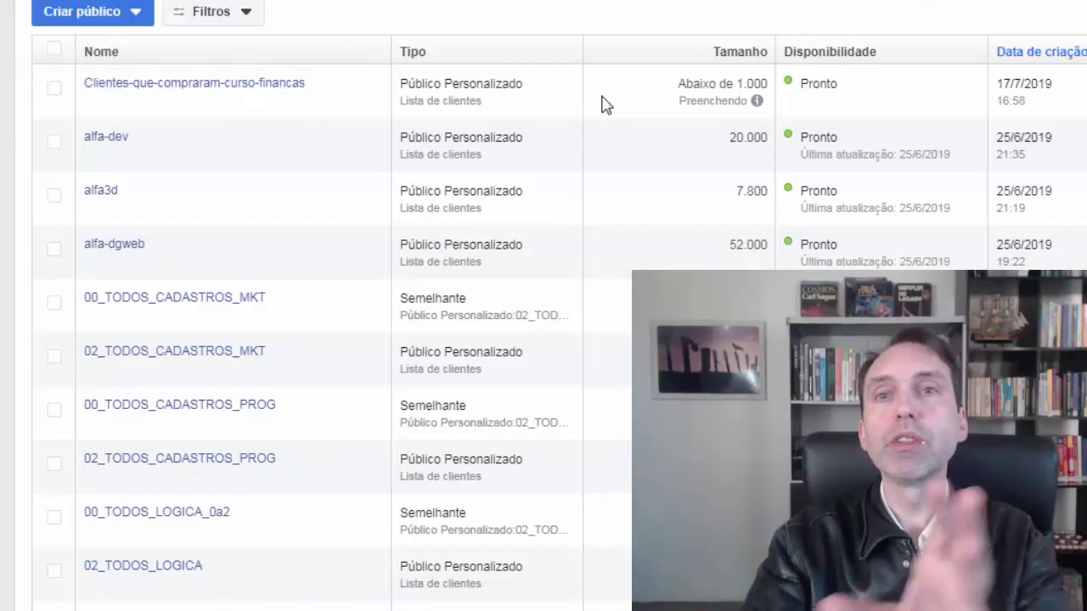
- Start a Público Semelhante and choose Clientes-que-compraram-curso-financas from the other sources as its source
{"action": "left_click", "coordinate": [136, 13]}
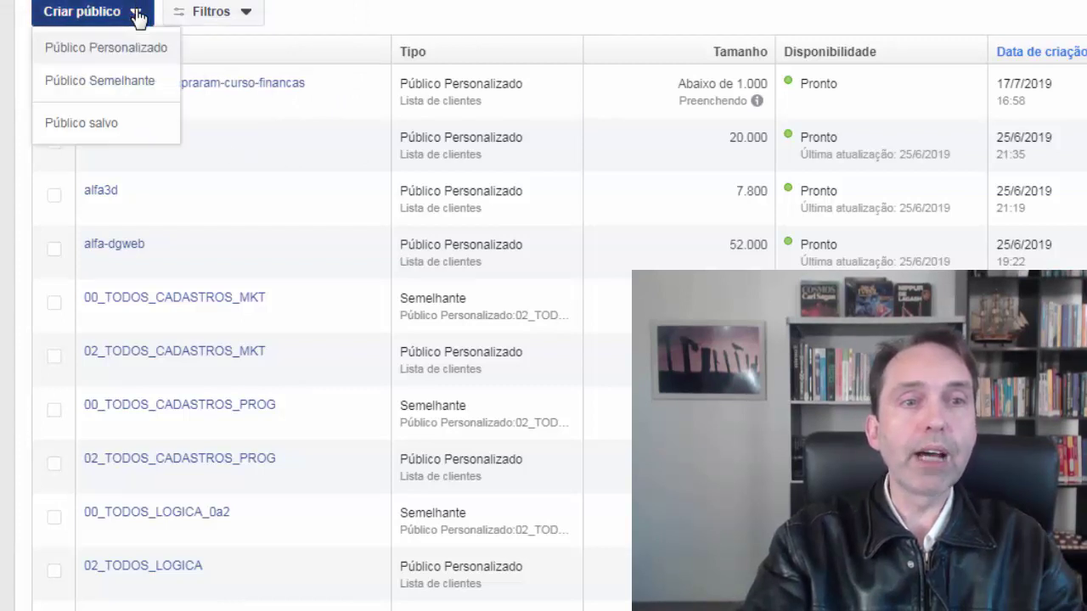
{"action": "left_click", "coordinate": [126, 85]}
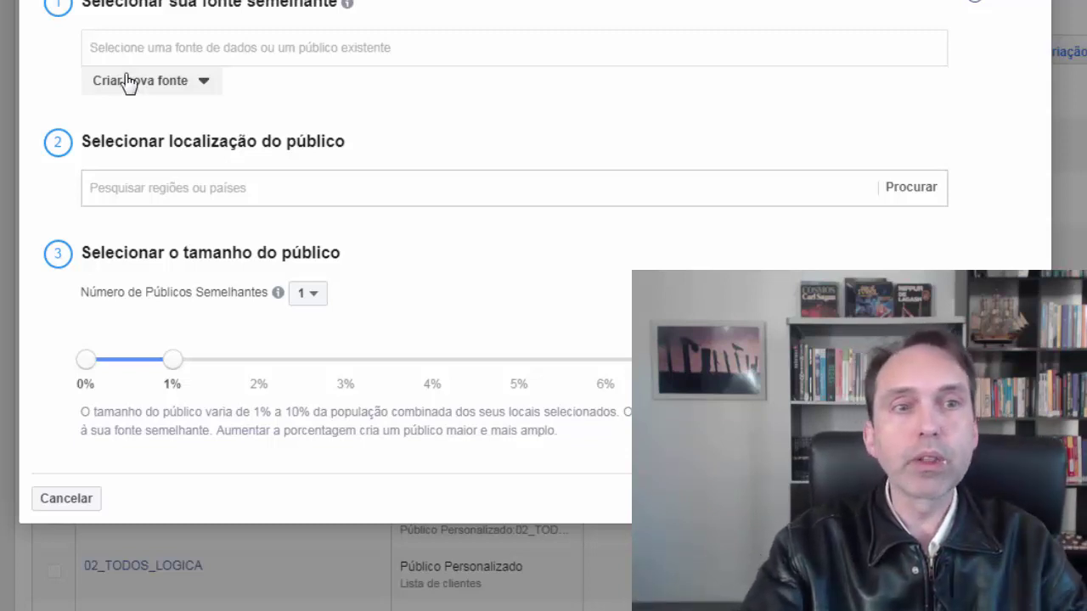
{"action": "left_click", "coordinate": [205, 49]}
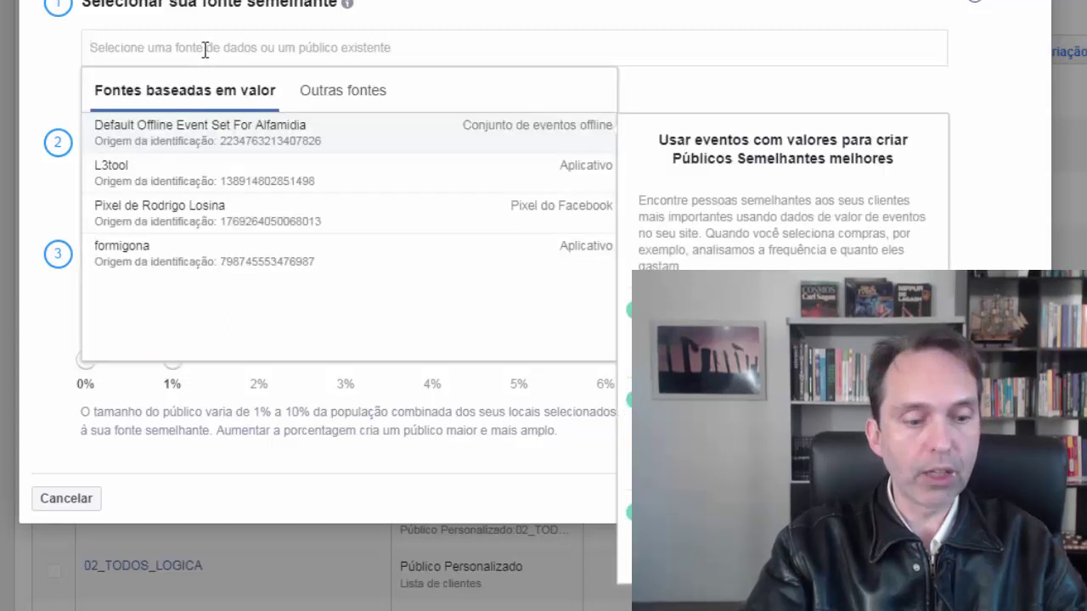
{"action": "left_click", "coordinate": [353, 102]}
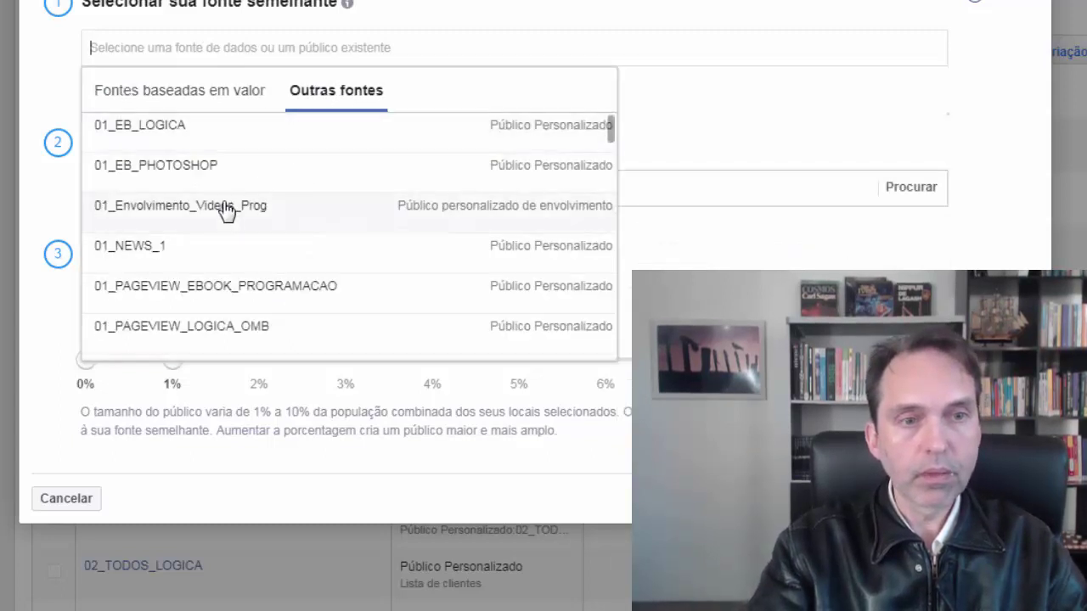
{"action": "type", "text": "cli"}
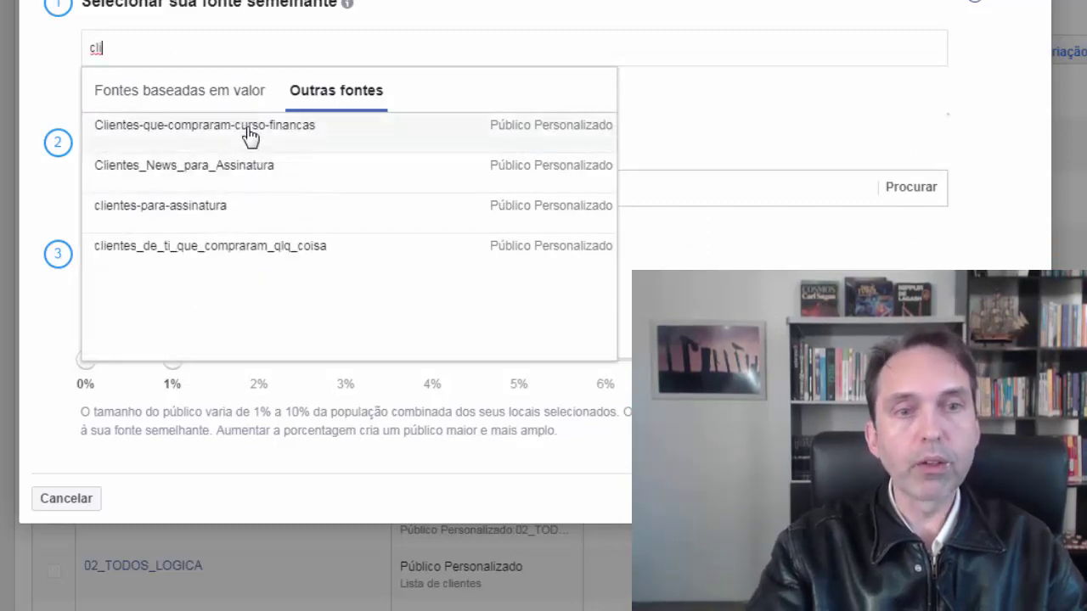
{"action": "left_click", "coordinate": [247, 127]}
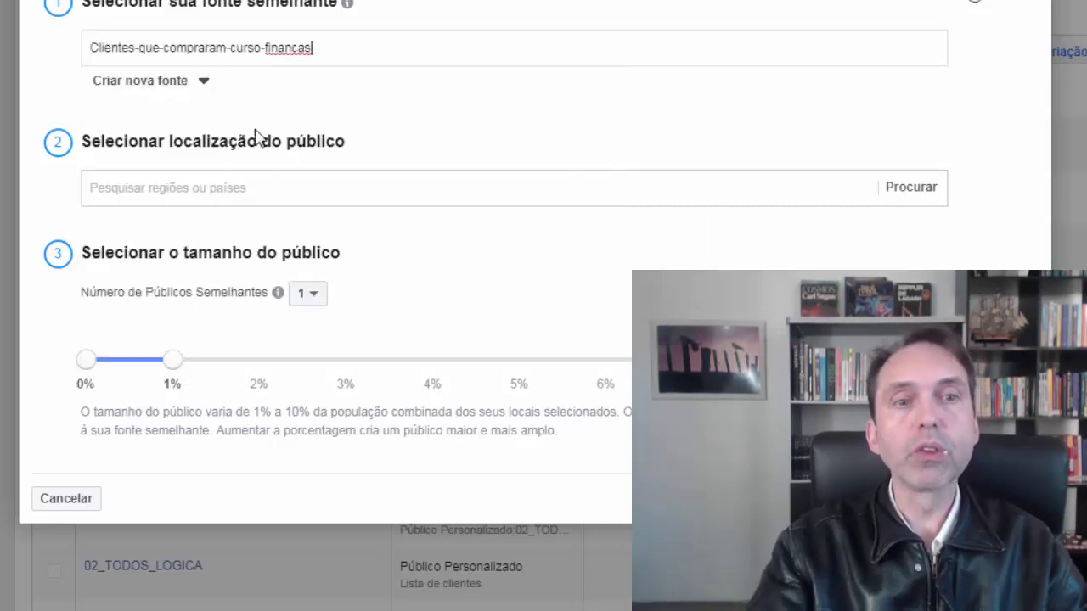
- Set the lookalike audience's location to Brasil under América do Sul and close the list of regions
{"action": "left_click", "coordinate": [189, 190]}
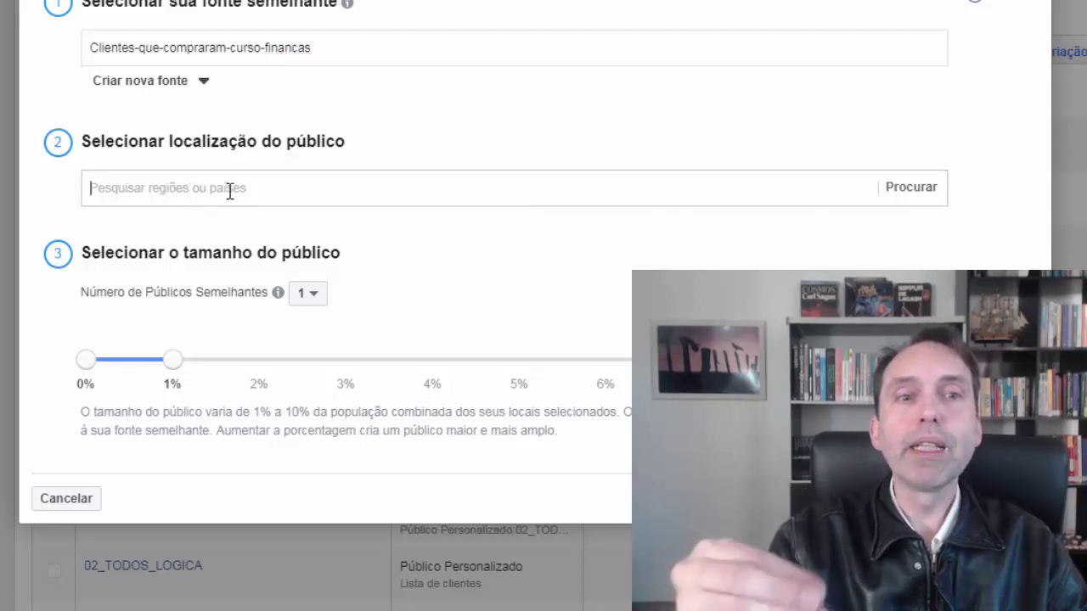
{"action": "type", "text": "brasil"}
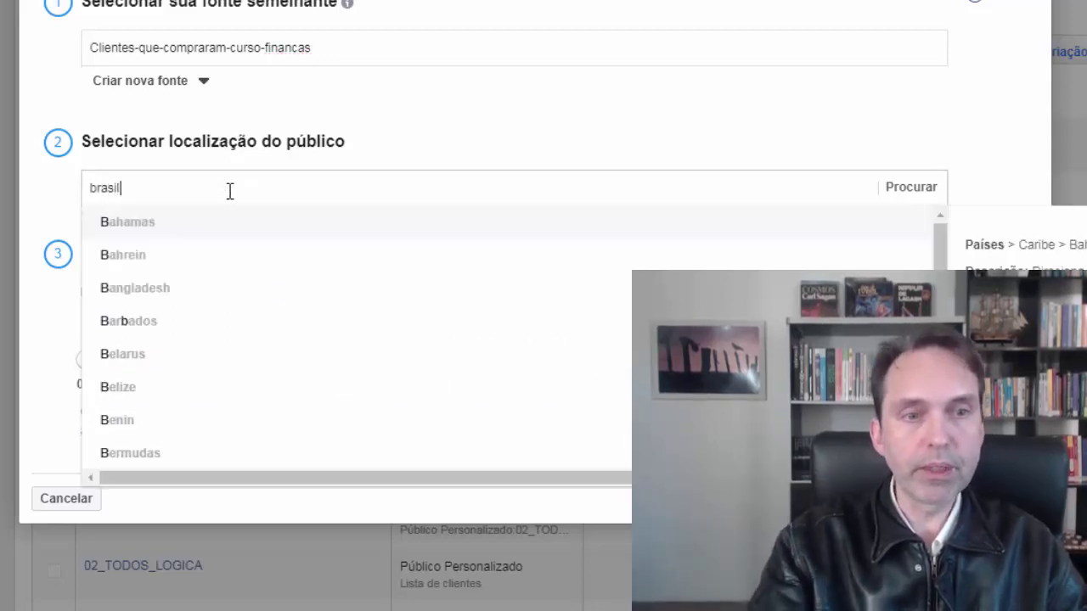
{"action": "left_click", "coordinate": [107, 225]}
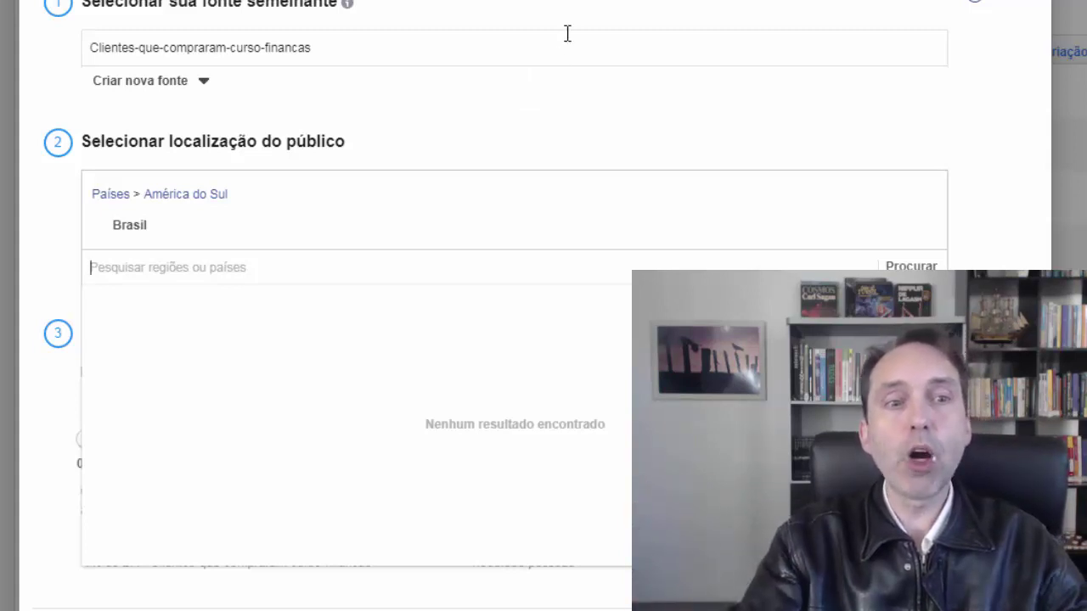
{"action": "left_click", "coordinate": [67, 266]}
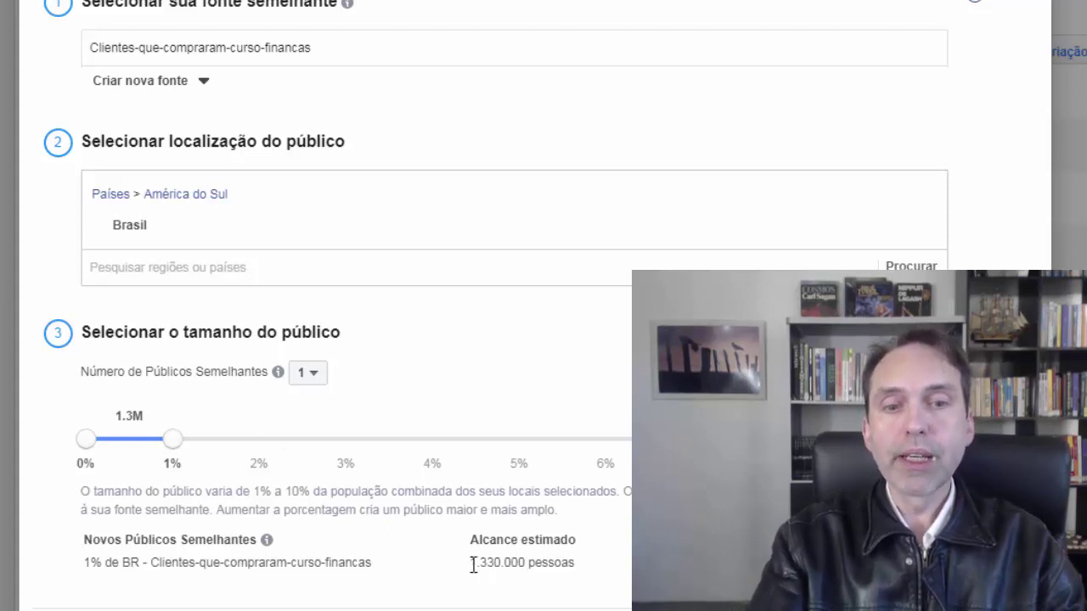
- Compare the estimated reach by widening the lookalike audience size to 10% and bringing it back to 1%
{"action": "left_click_drag", "start_coordinate": [473, 566], "coordinate": [527, 566]}
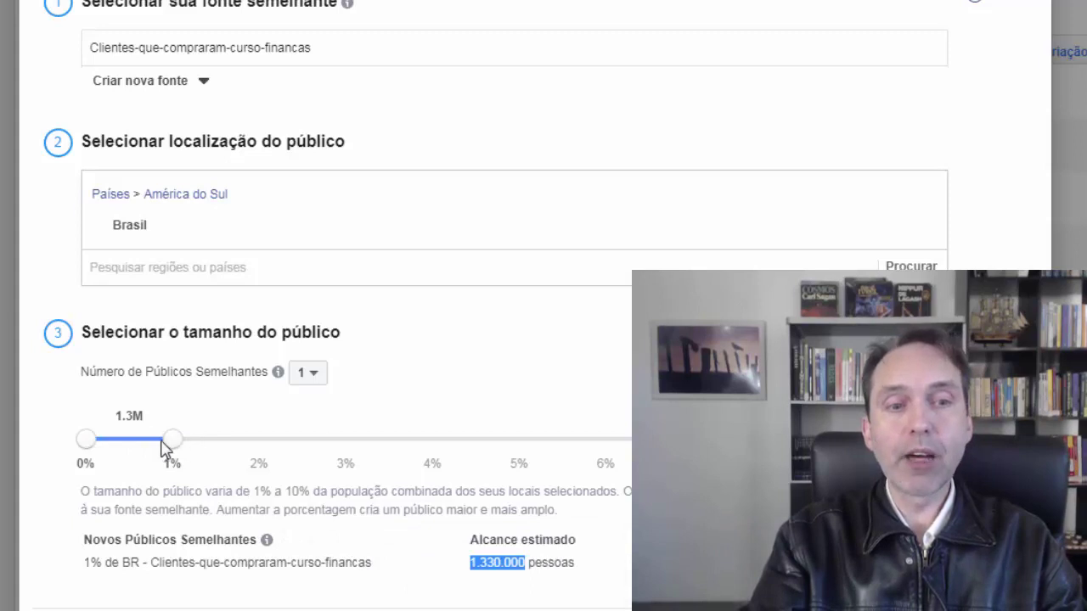
{"action": "left_click_drag", "start_coordinate": [166, 448], "coordinate": [866, 440]}
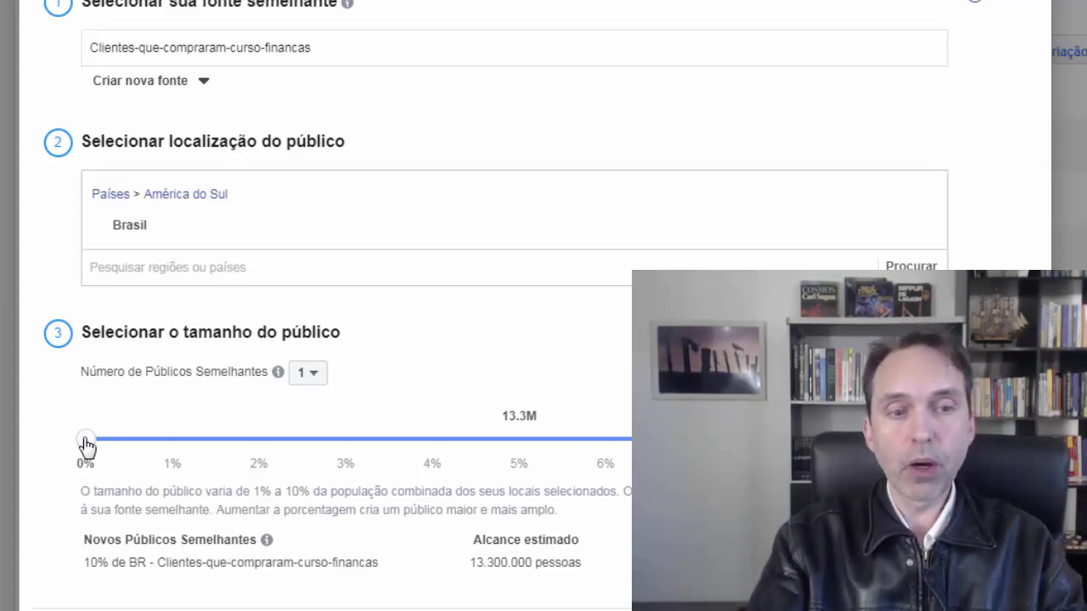
{"action": "left_click_drag", "start_coordinate": [88, 440], "coordinate": [662, 443]}
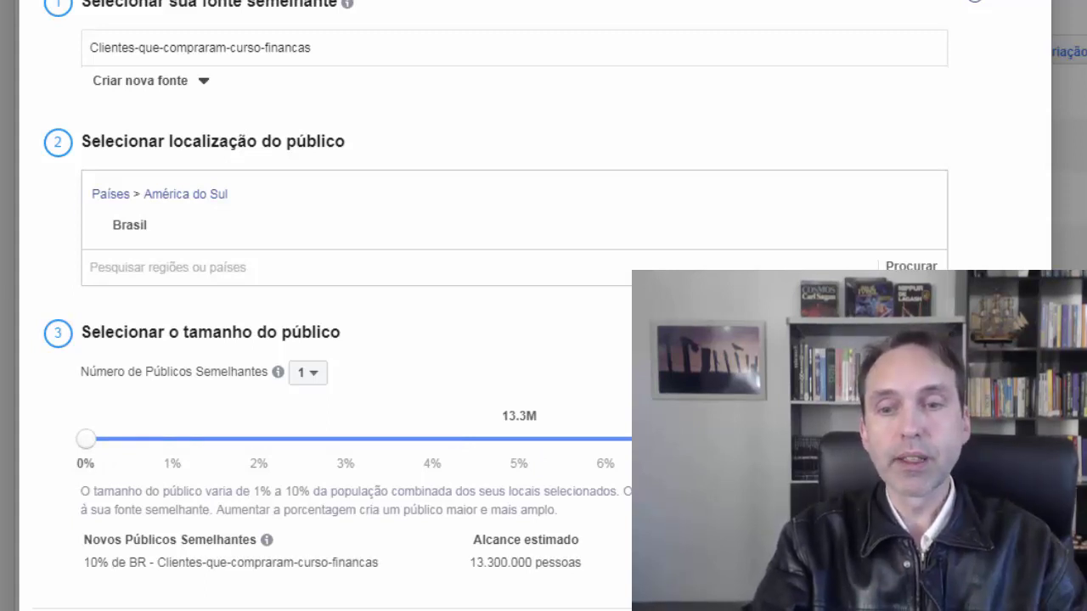
{"action": "left_click_drag", "start_coordinate": [955, 439], "coordinate": [174, 449]}
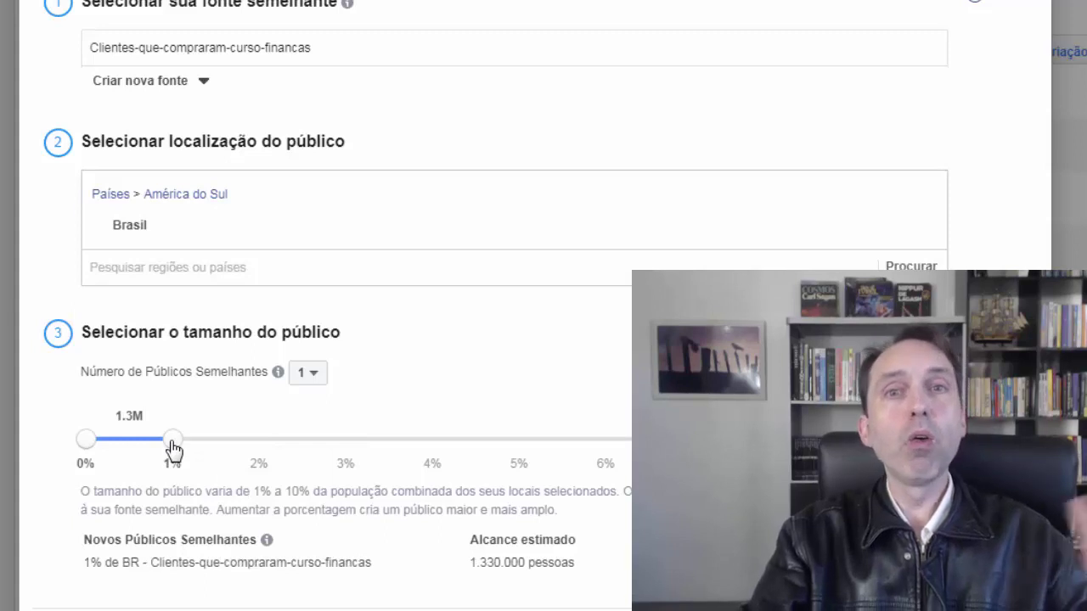